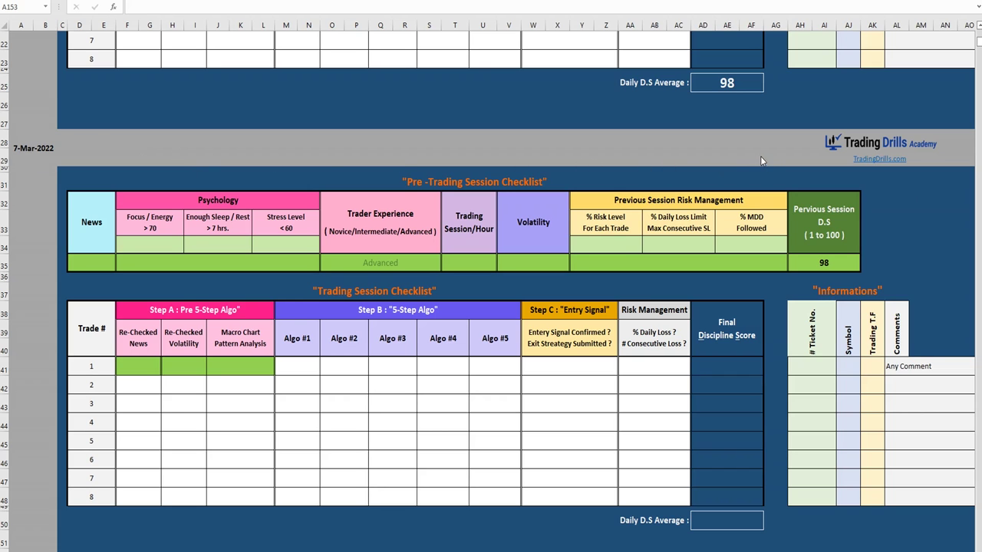
Scroll through the journal to bring the 7-Mar-2022 checklist block with trades 1 and 2 into view
scroll(739, 158, "down", 20)
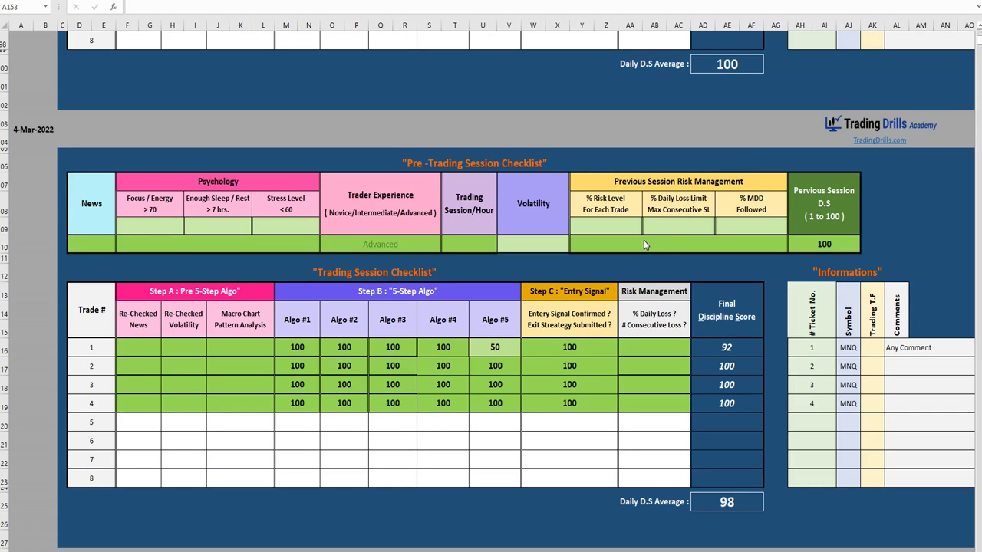
scroll(652, 238, "up", 4)
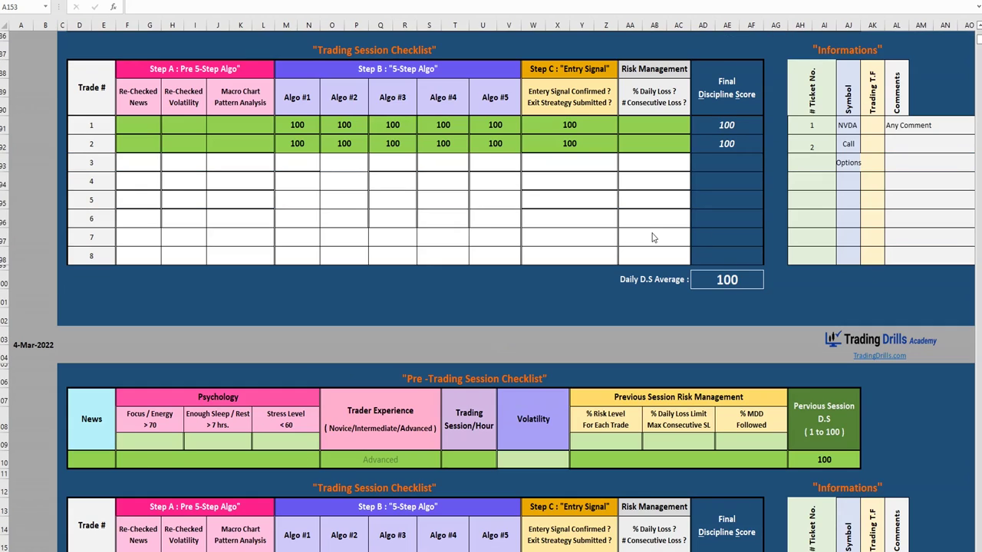
scroll(651, 238, "up", 4)
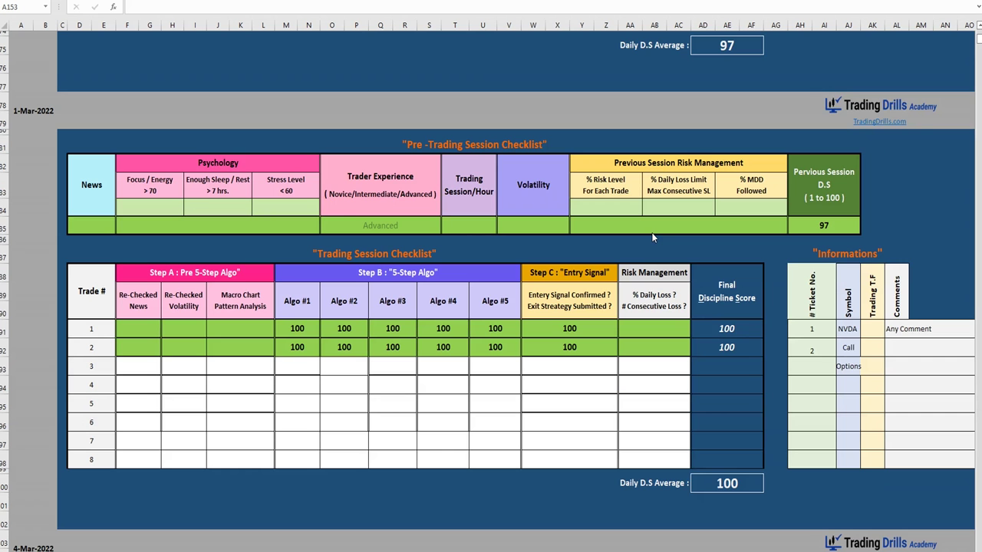
scroll(651, 238, "up", 2)
scroll(651, 238, "up", 4)
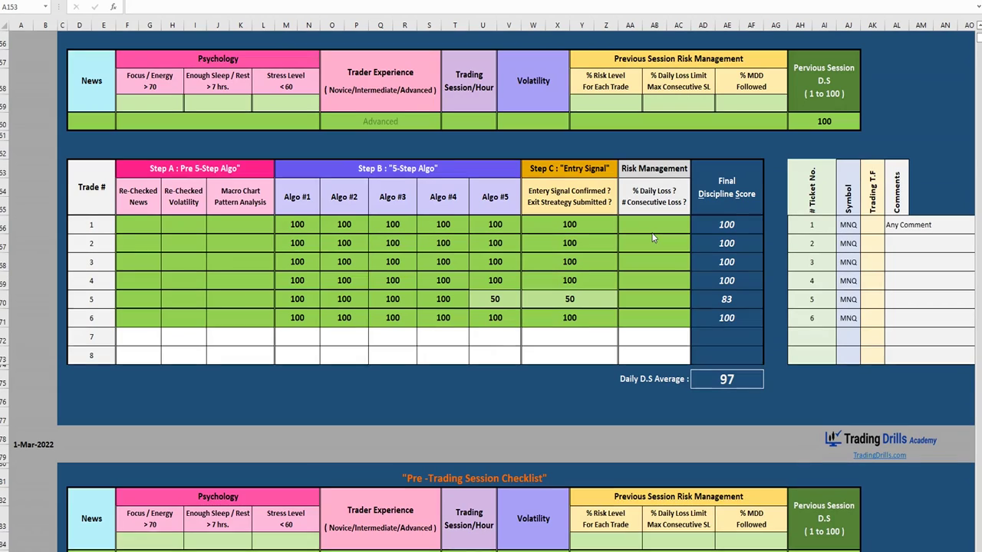
scroll(652, 237, "up", 10)
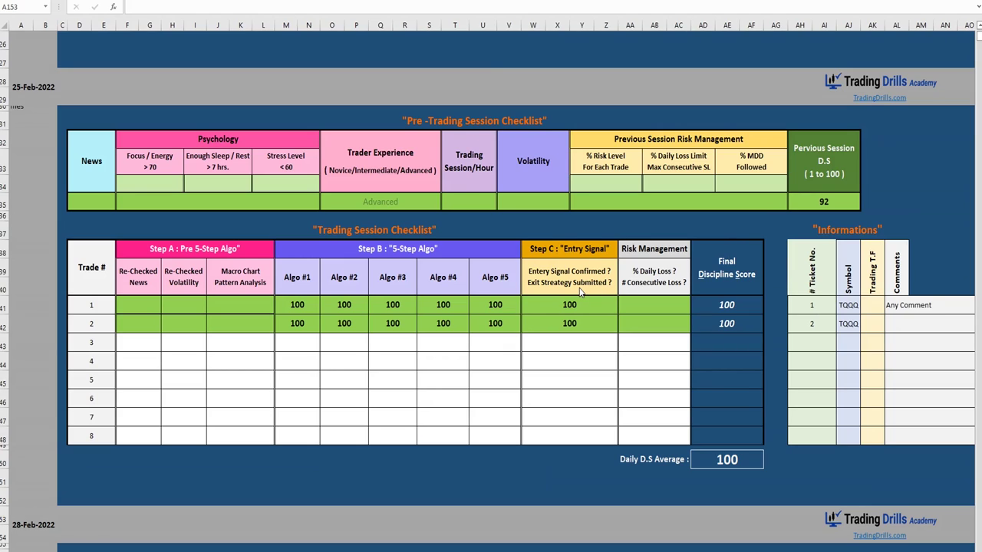
scroll(583, 290, "up", 4)
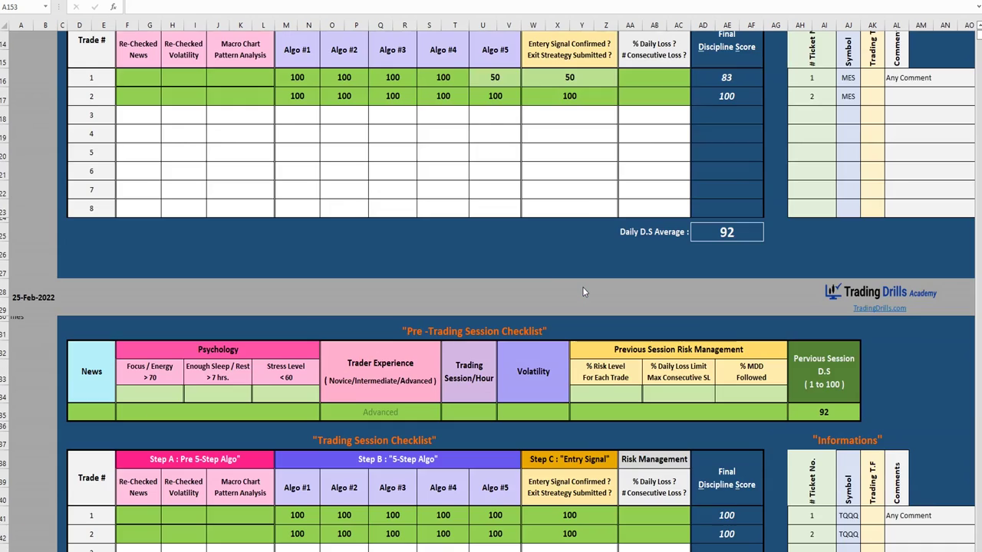
scroll(583, 290, "up", 4)
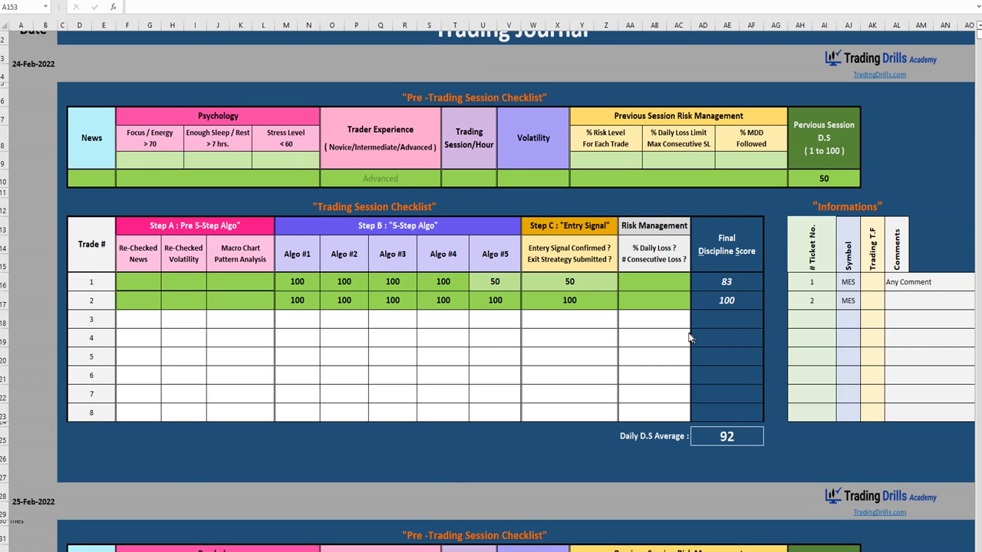
scroll(688, 337, "down", 20)
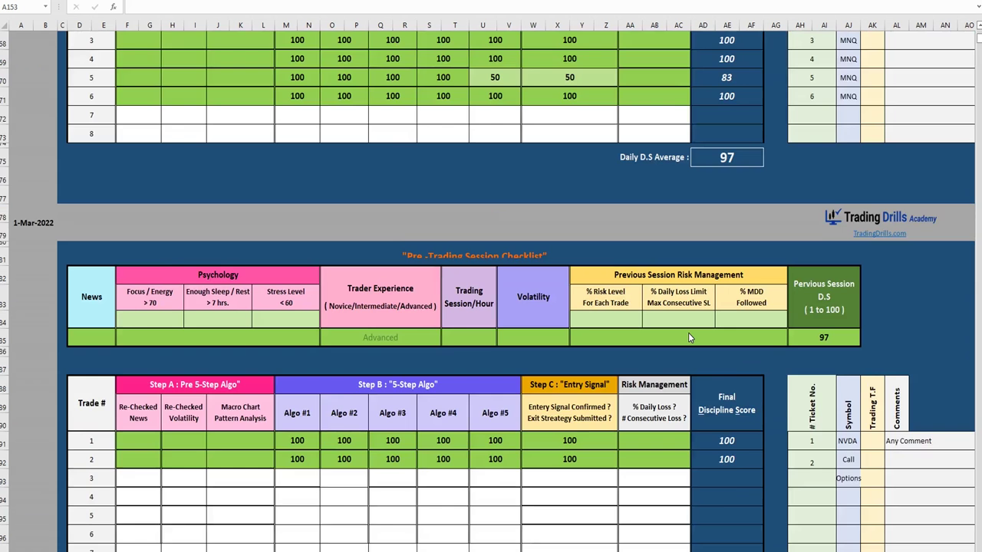
scroll(688, 337, "down", 20)
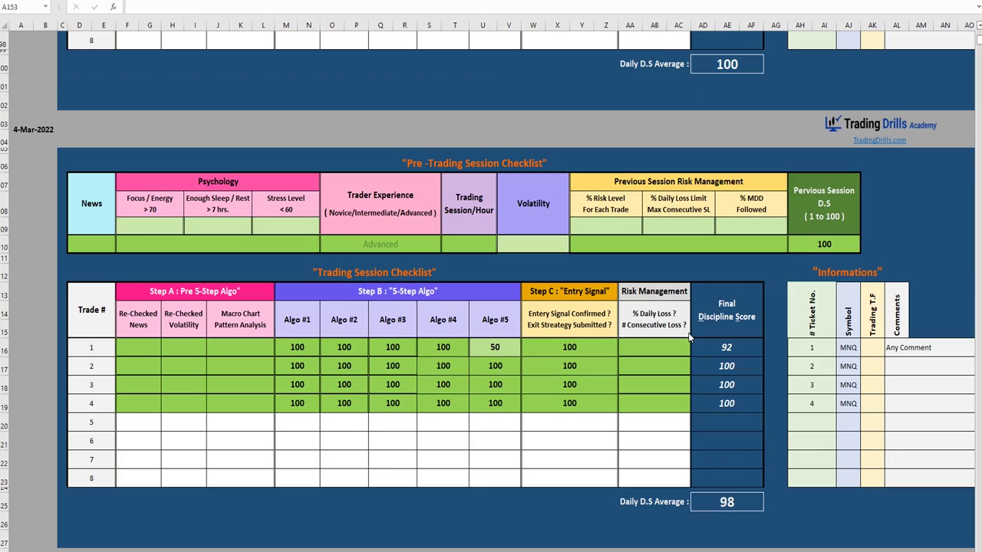
scroll(688, 337, "down", 2)
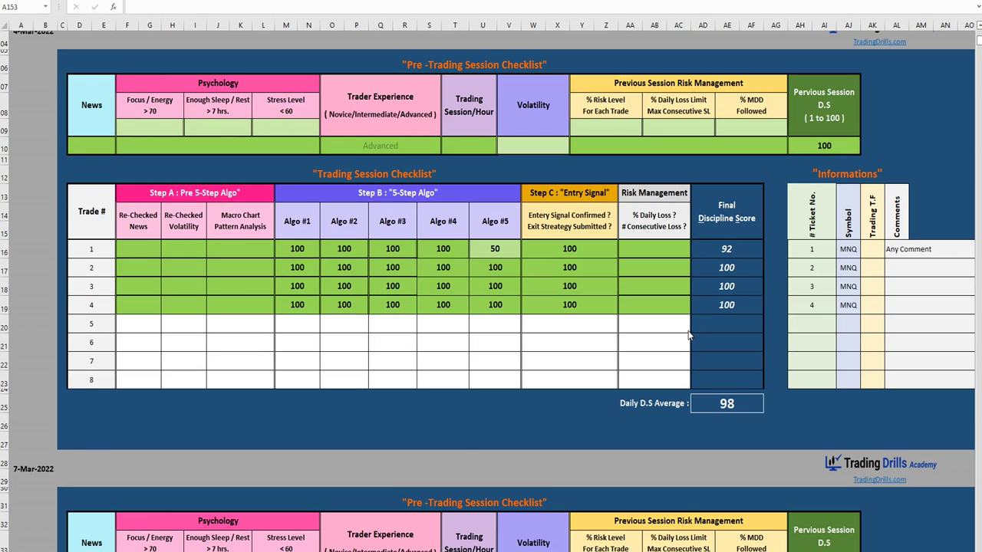
scroll(687, 335, "down", 4)
scroll(689, 336, "down", 2)
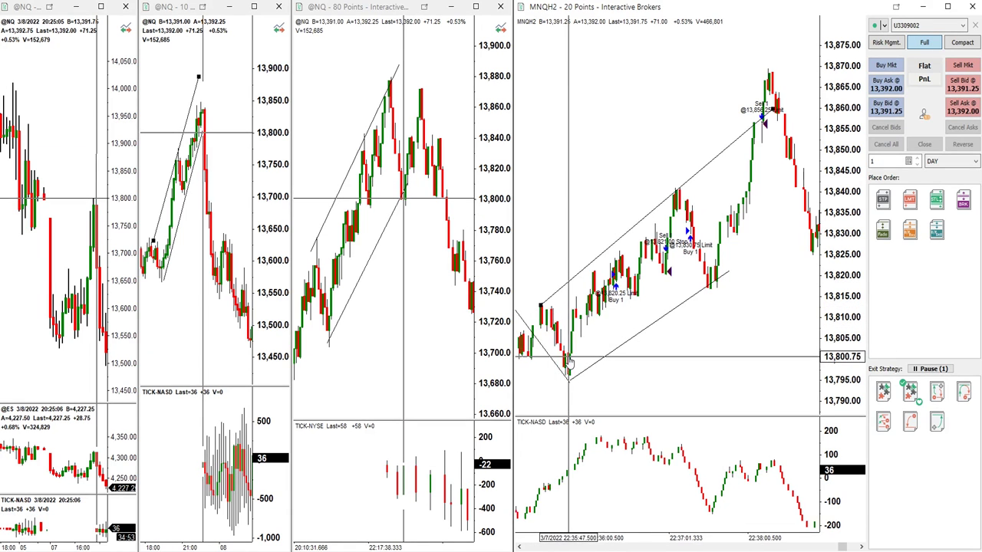
Pan across the MNQ 20-point chart and draw a trend line up from its swing low
scroll(568, 361, "up", 2)
left_click_drag(569, 364, 723, 374)
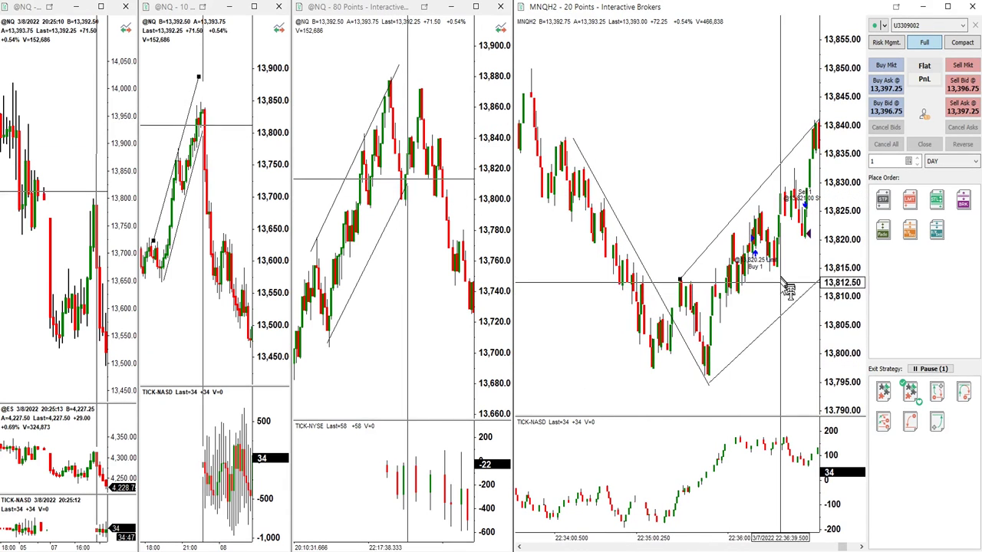
left_click_drag(727, 339, 621, 280)
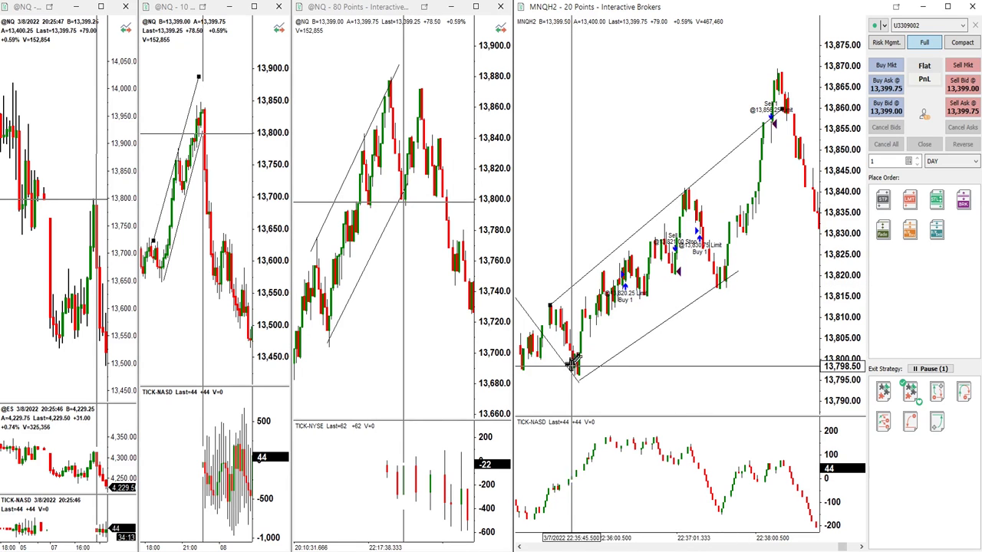
left_click_drag(578, 376, 713, 221)
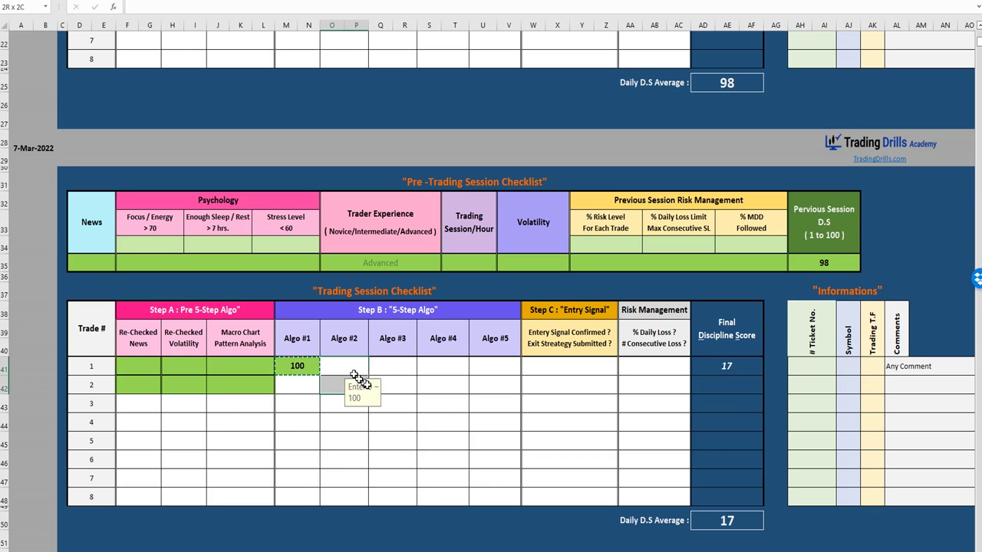
Fill in the Algo and Entry Signal scores for trades 1 and 2, with 100 for trade 1's Entry Signal
left_click(299, 391)
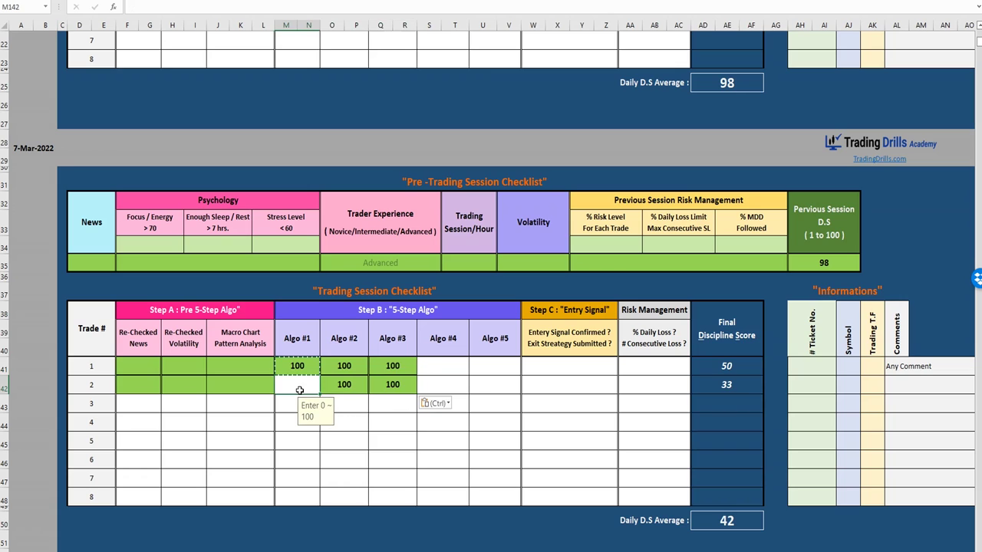
left_click(438, 373)
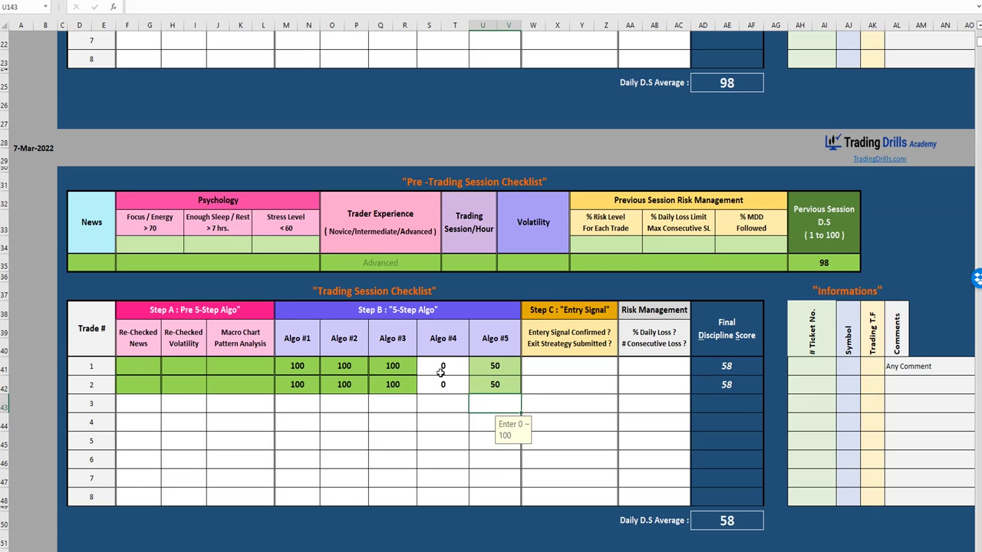
key("Tab")
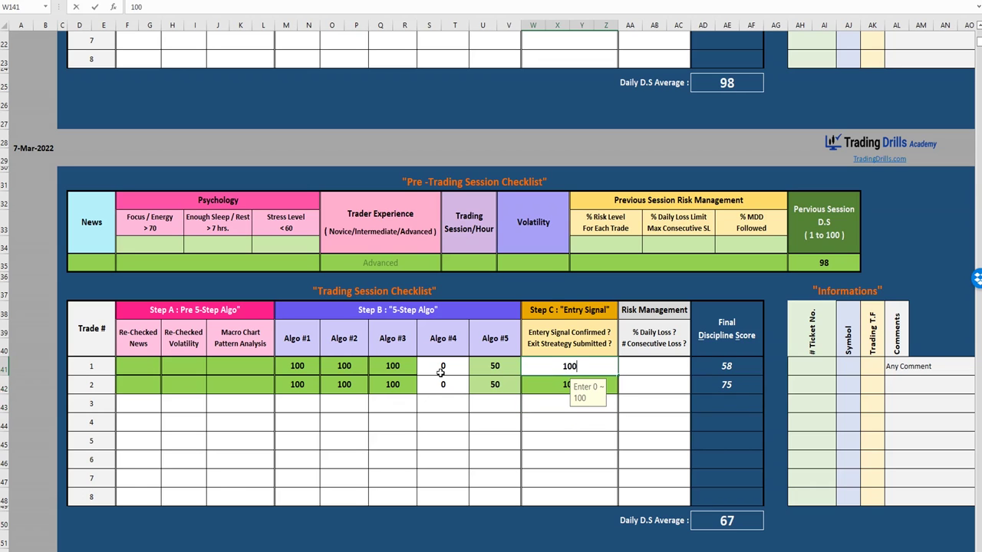
type("100")
key("Return")
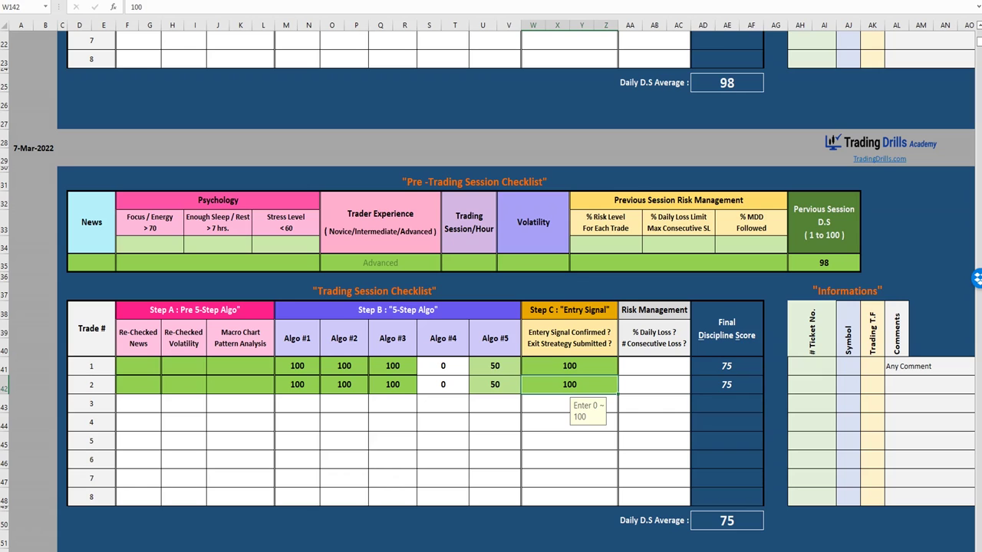
key("Right")
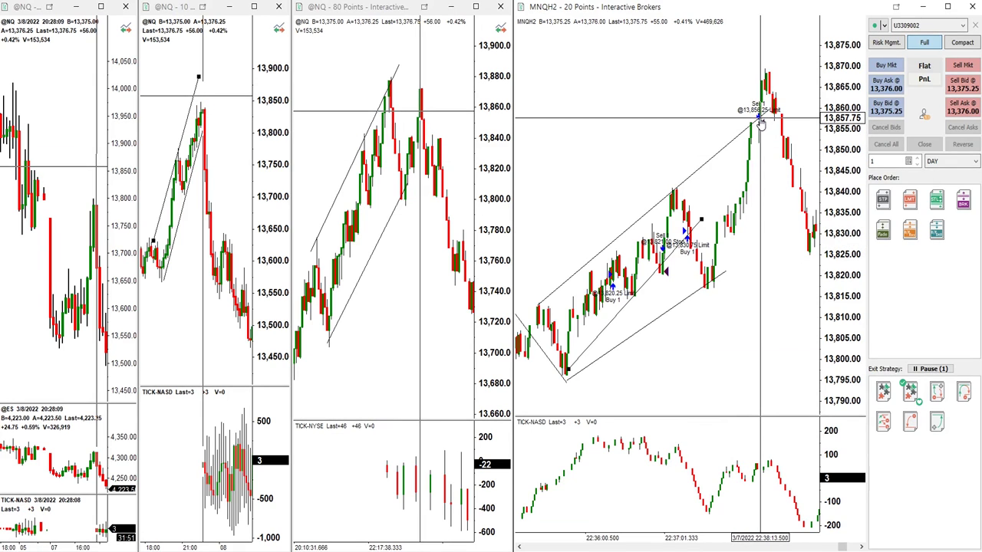
Raise the MNQ sell limit order by one point and extend the lower channel line up-right
left_click_drag(757, 119, 760, 116)
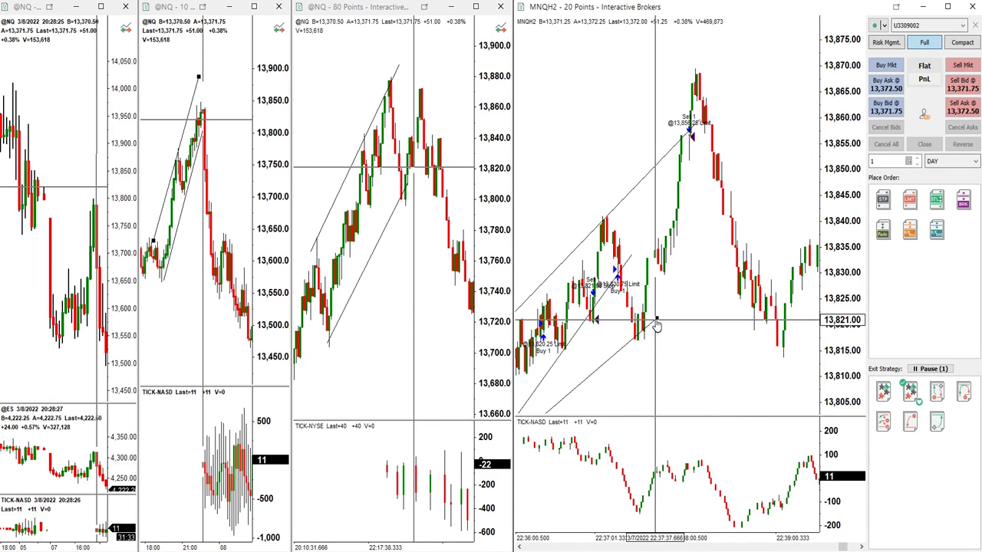
left_click_drag(656, 321, 763, 242)
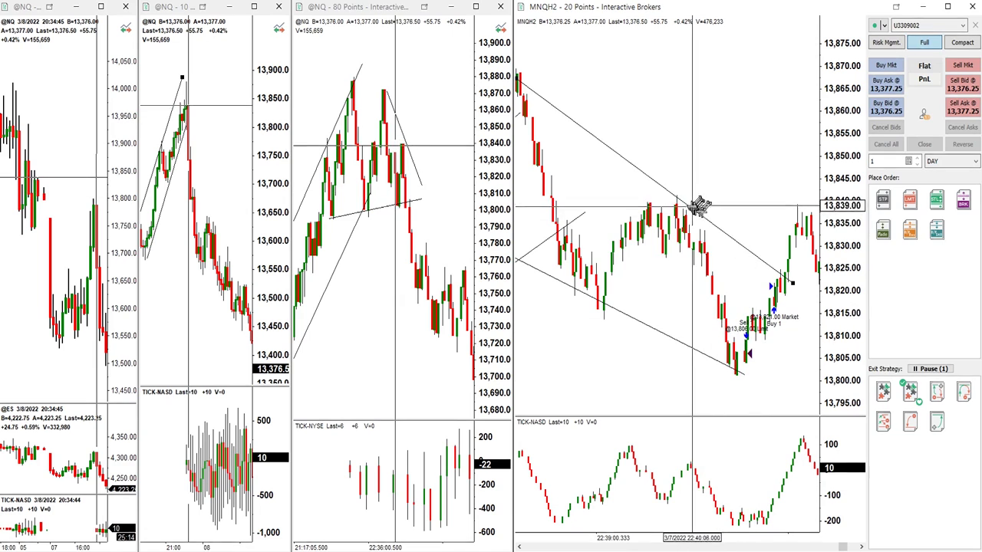
Draw four trend lines on the MNQ chart linking the swing highs with the recent lows
left_click_drag(682, 193, 777, 344)
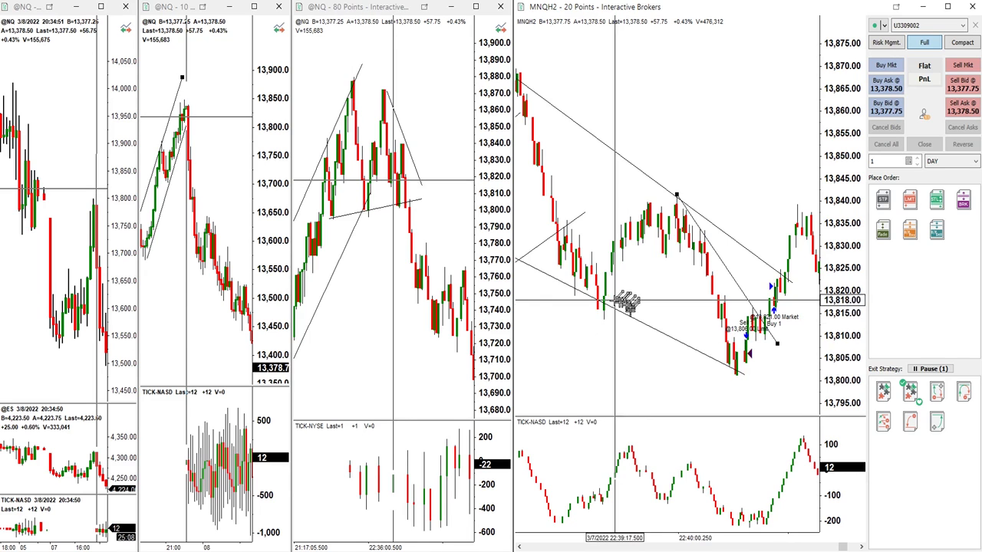
left_click_drag(604, 297, 650, 393)
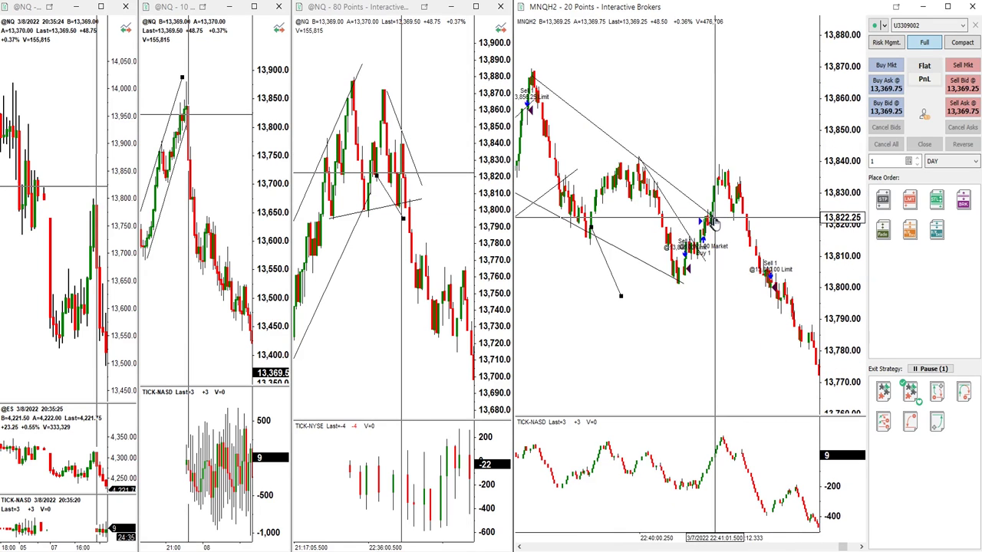
left_click_drag(716, 215, 736, 178)
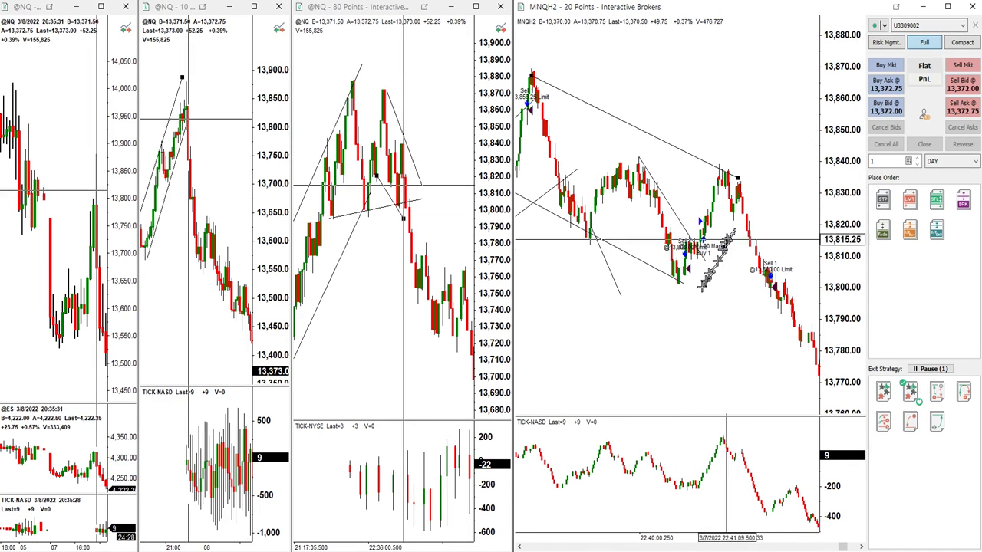
mouse_move(738, 178)
left_mouse_down()
mouse_move(797, 192)
mouse_move(803, 309)
left_mouse_up()
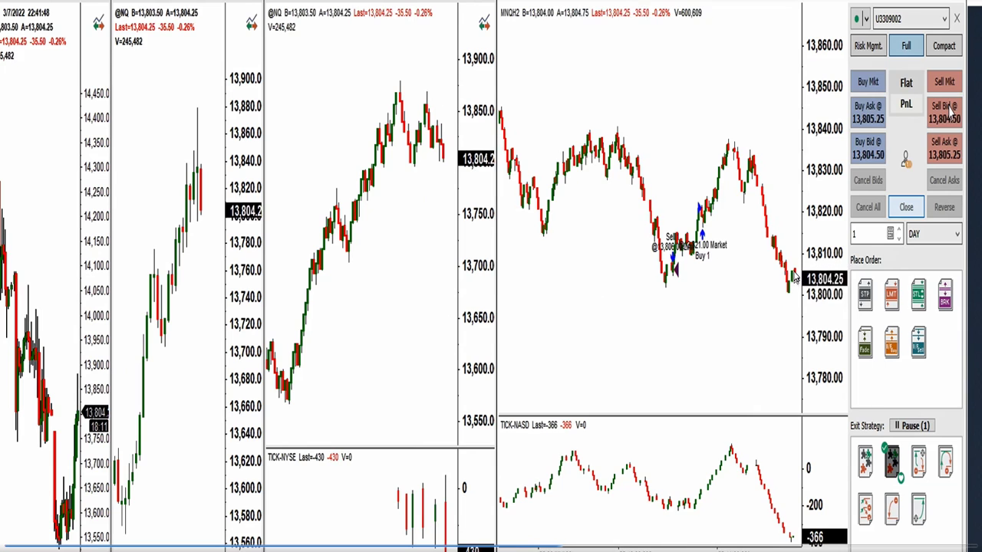
Go short MNQ with a sell limit at 13,800, tighten the stop loss, then close the position
left_click(944, 112)
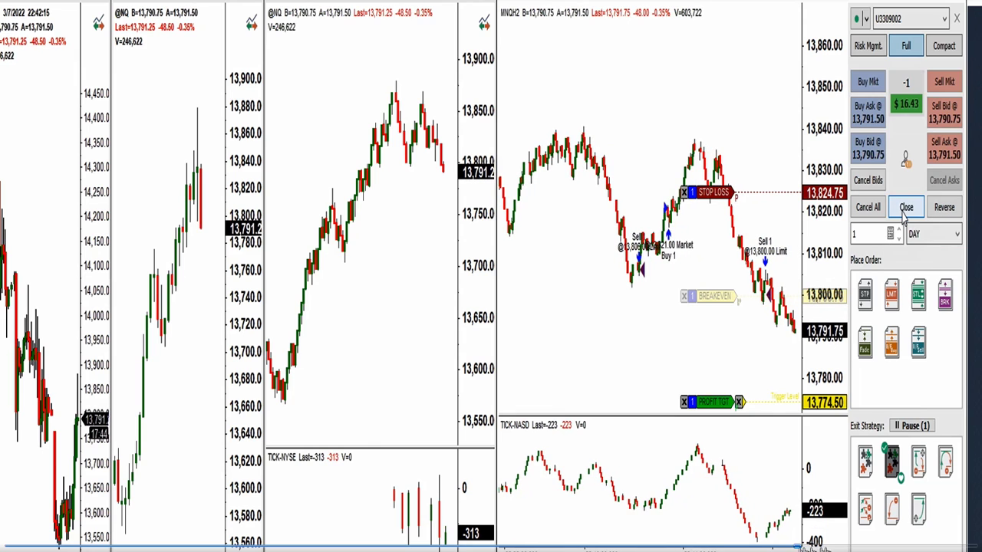
left_click_drag(713, 193, 721, 263)
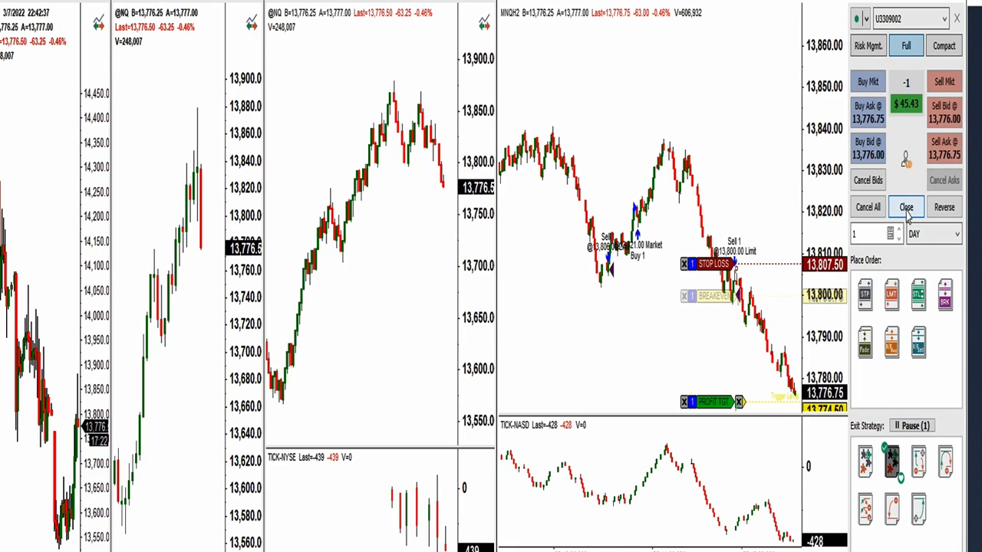
left_click(905, 207)
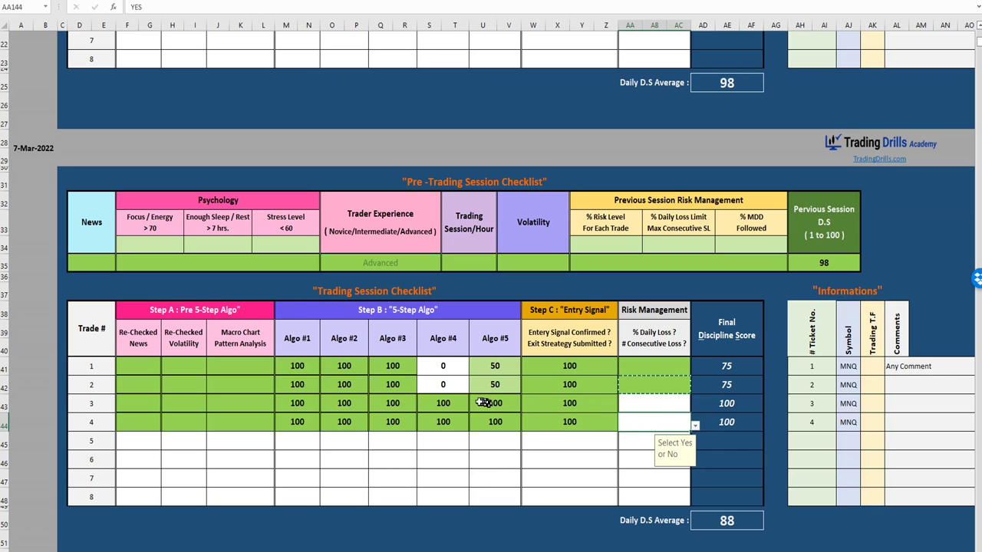
Check trade 3's Algo #4 and Risk Management cells, then set trade 4's Risk Management to YES
left_click(453, 406)
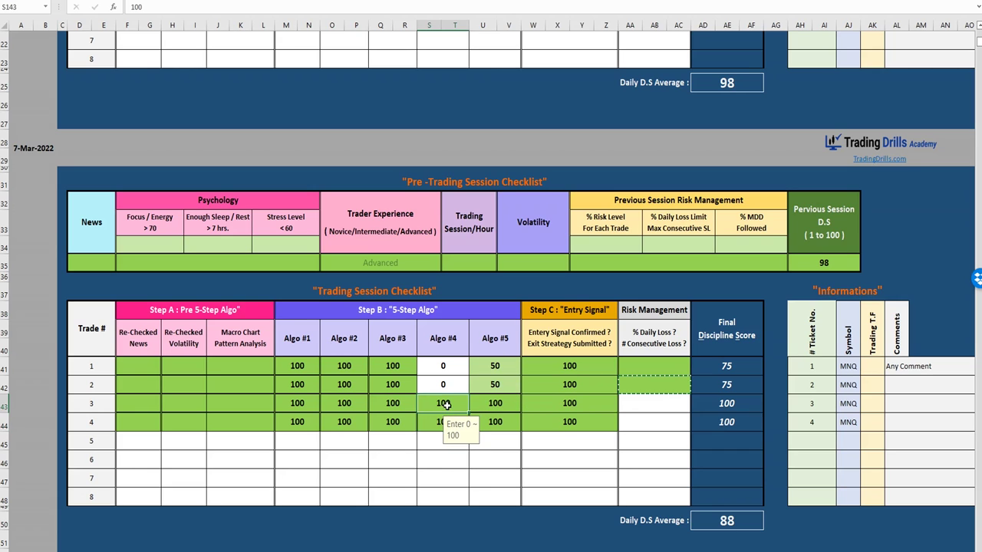
left_click(653, 410)
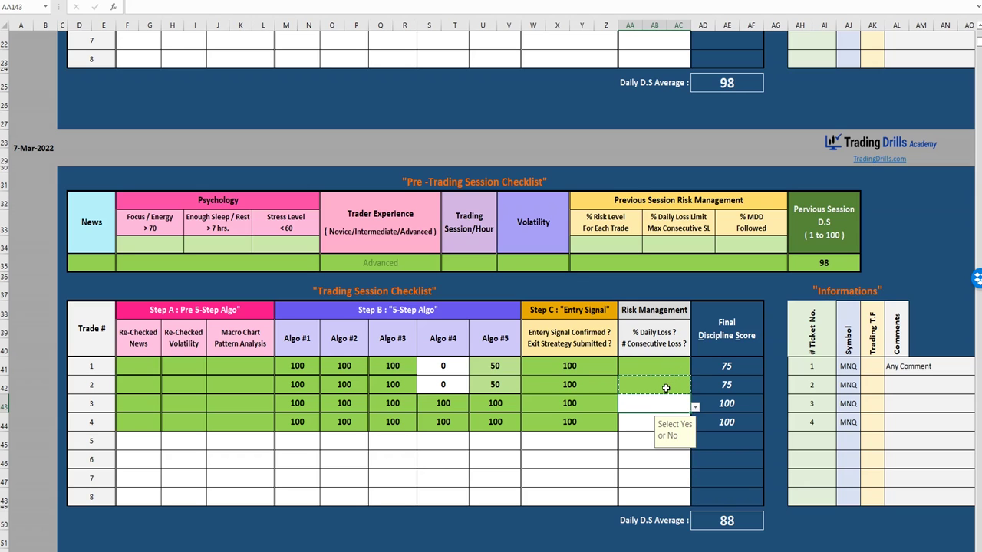
left_click(663, 372)
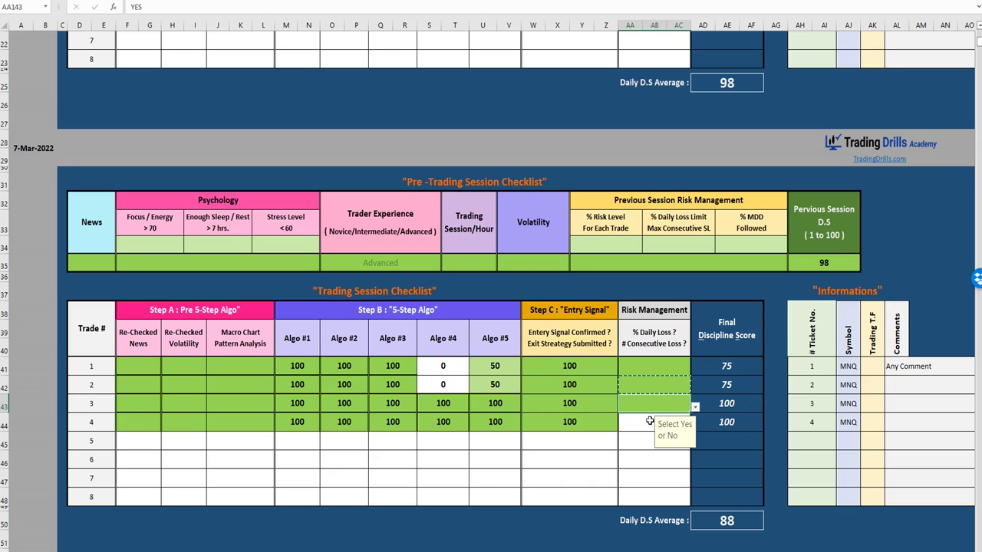
left_click(693, 425)
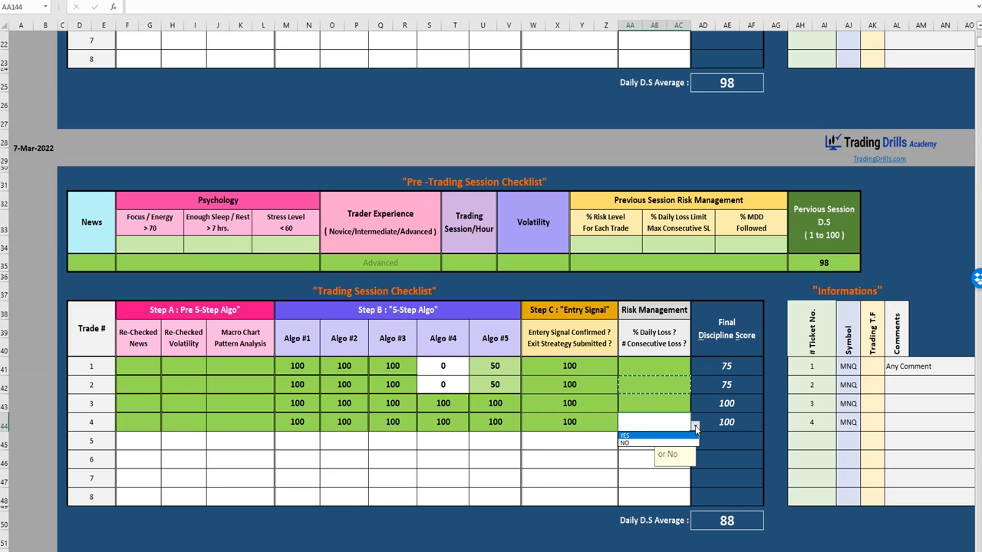
left_click(643, 435)
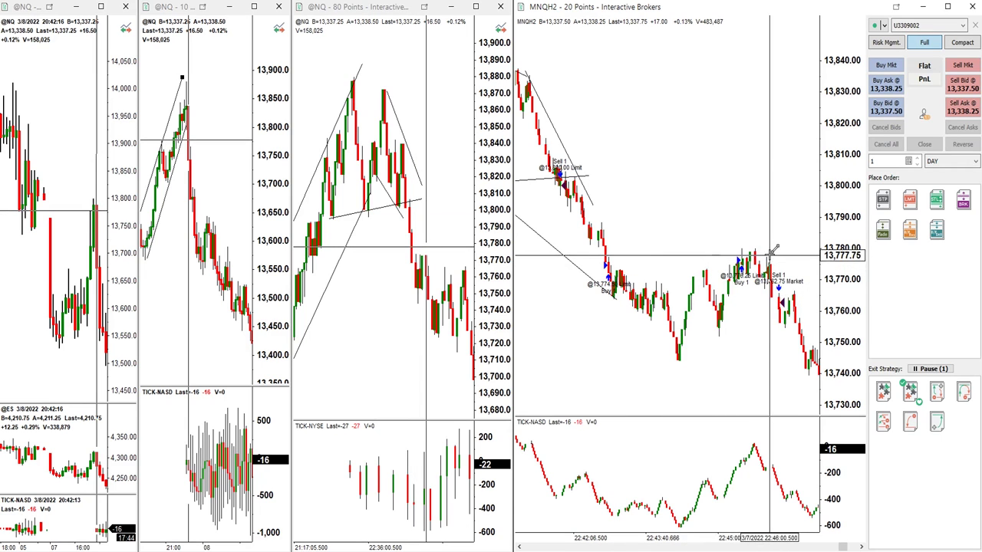
Readjust the downward trend line's lower endpoint and draw a new descending trend line parallel to it
left_click_drag(769, 256, 621, 264)
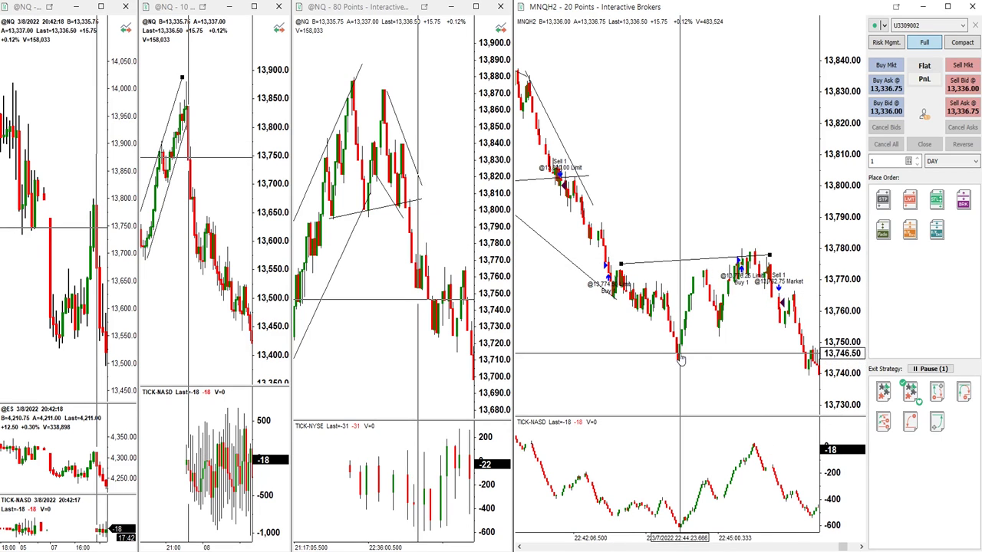
left_click_drag(679, 357, 663, 330)
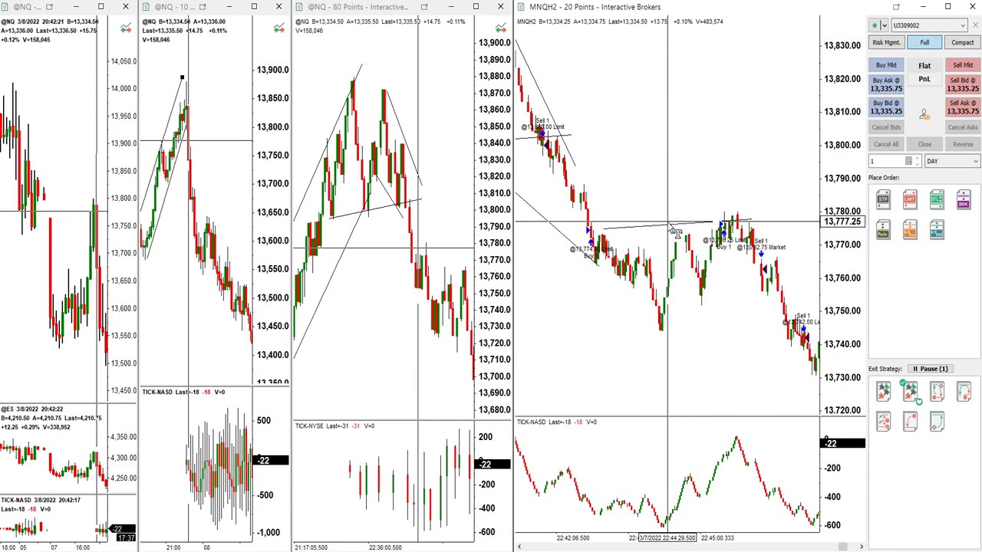
scroll(671, 230, "up", 5)
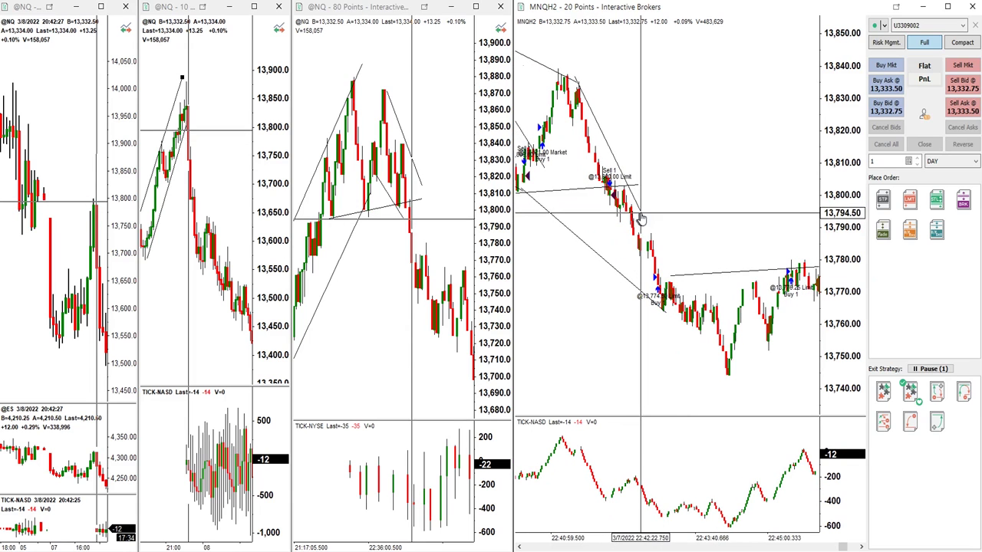
left_click_drag(646, 216, 680, 215)
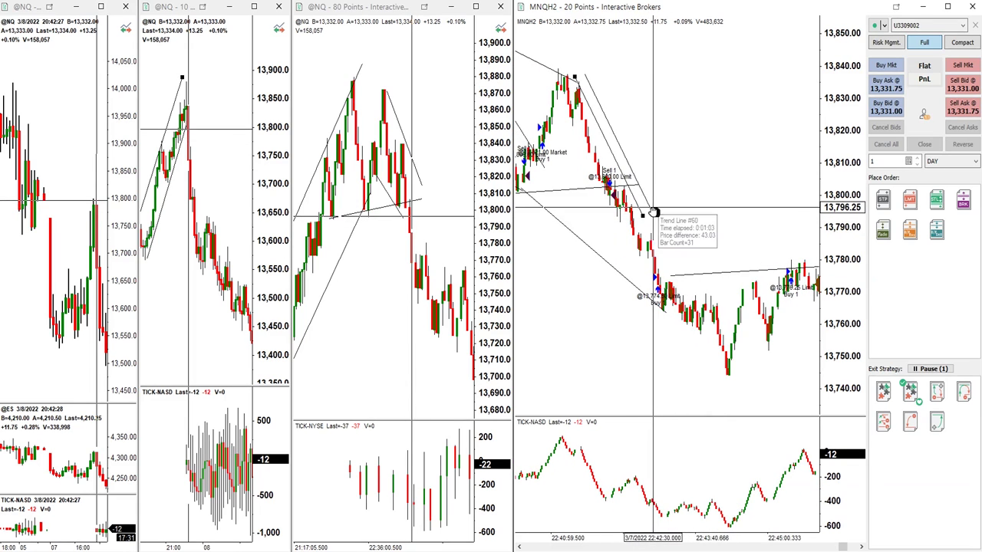
mouse_move(653, 212)
left_mouse_down()
mouse_move(640, 222)
mouse_move(767, 216)
mouse_move(757, 231)
mouse_move(816, 265)
left_mouse_up()
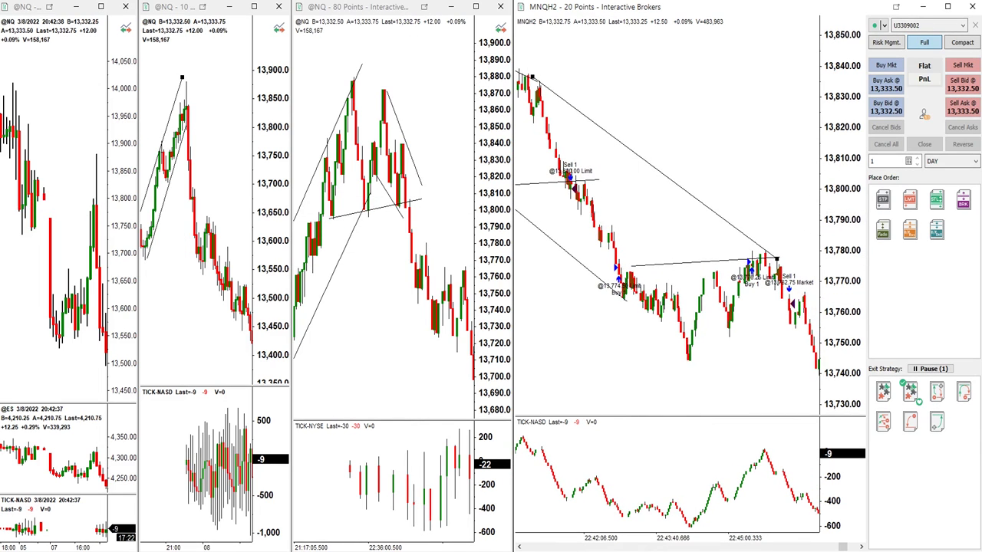
left_click_drag(603, 190, 783, 322)
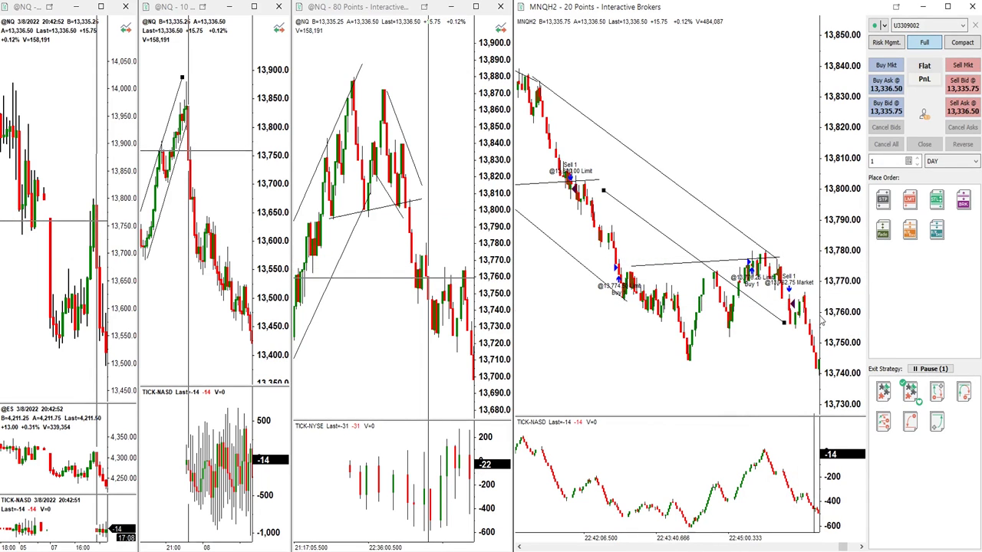
Zoom the MNQ chart out horizontally so it spans the later trades
scroll(805, 326, "down", 5)
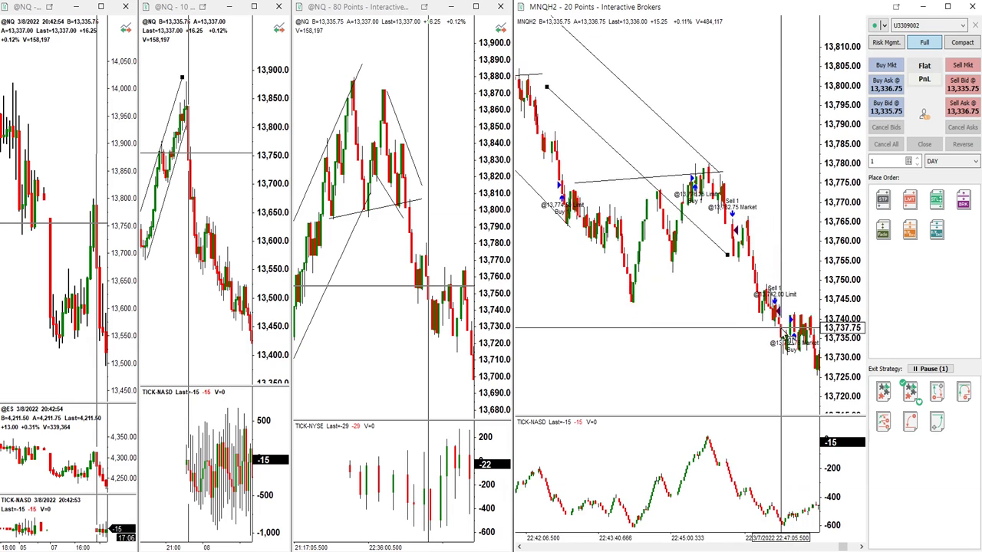
scroll(781, 327, "down", 1)
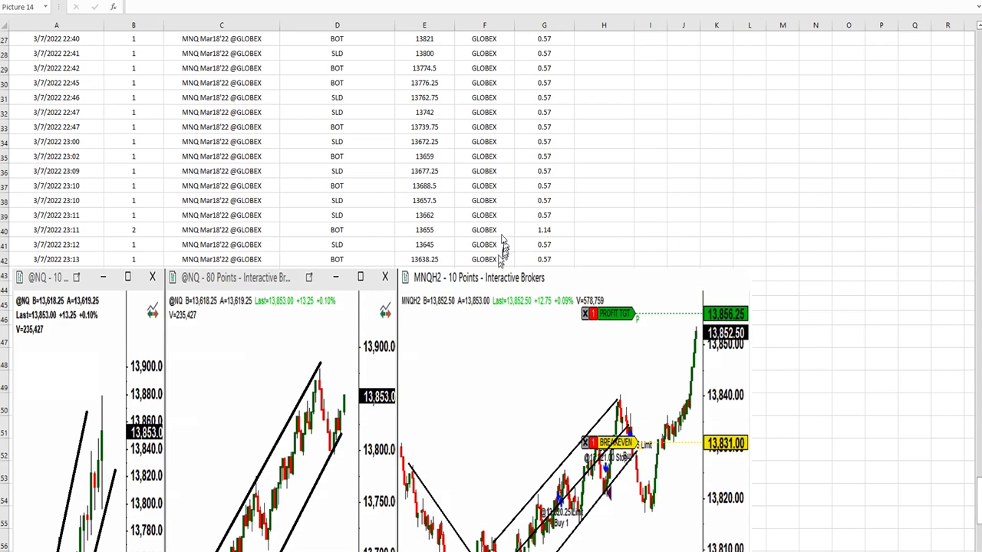
scroll(500, 237, "up", 2)
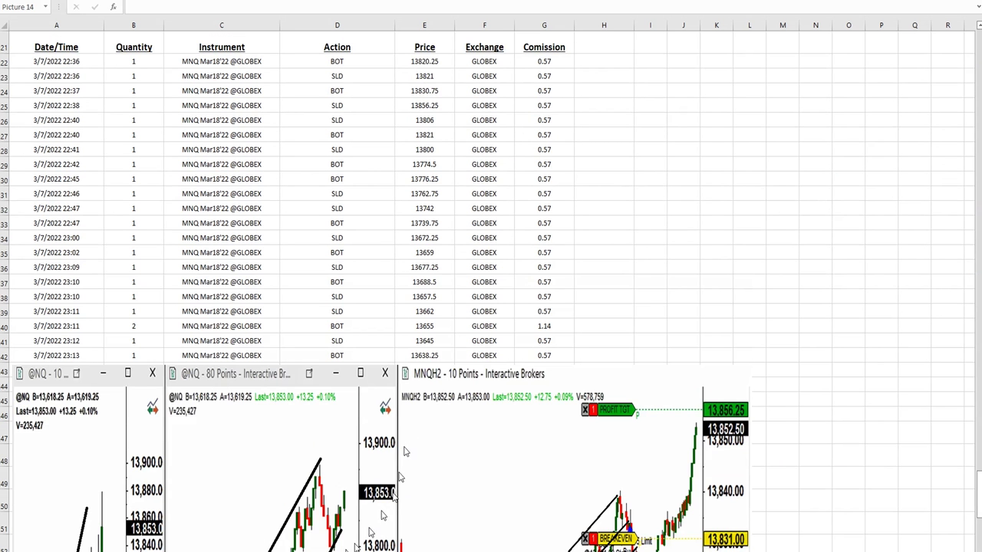
left_click(383, 460)
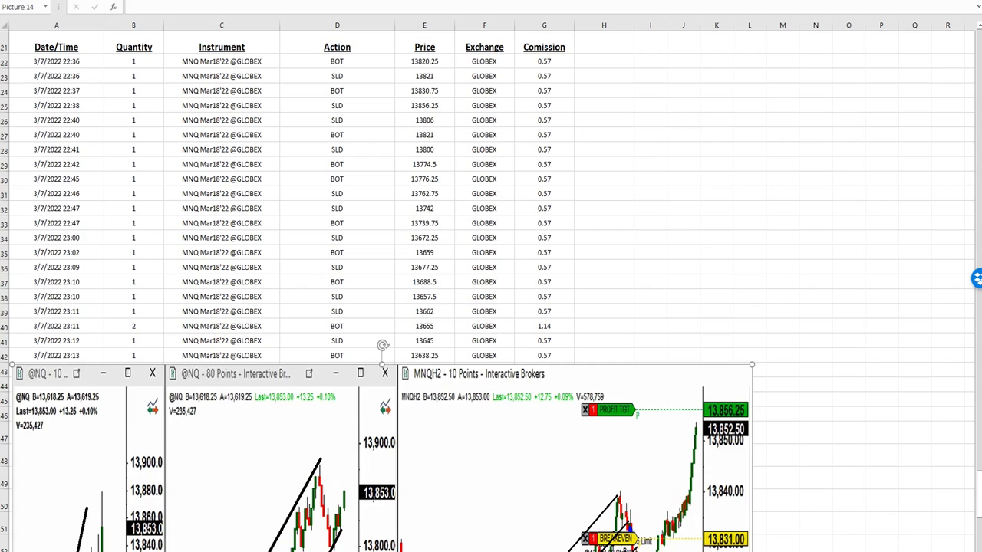
left_click(672, 309)
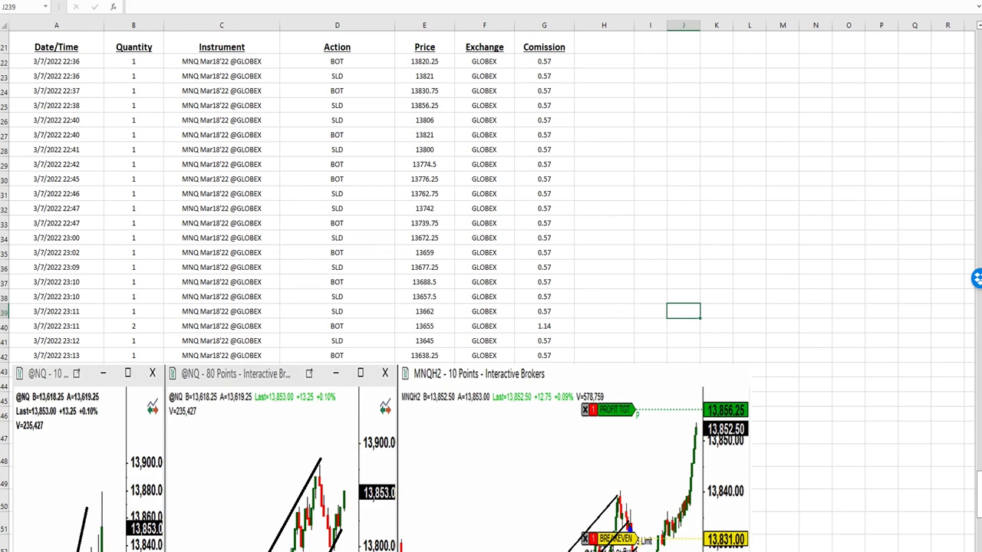
Scroll down past the chart screenshots to the Performance Summary metrics table and select its picture
scroll(588, 394, "down", 7)
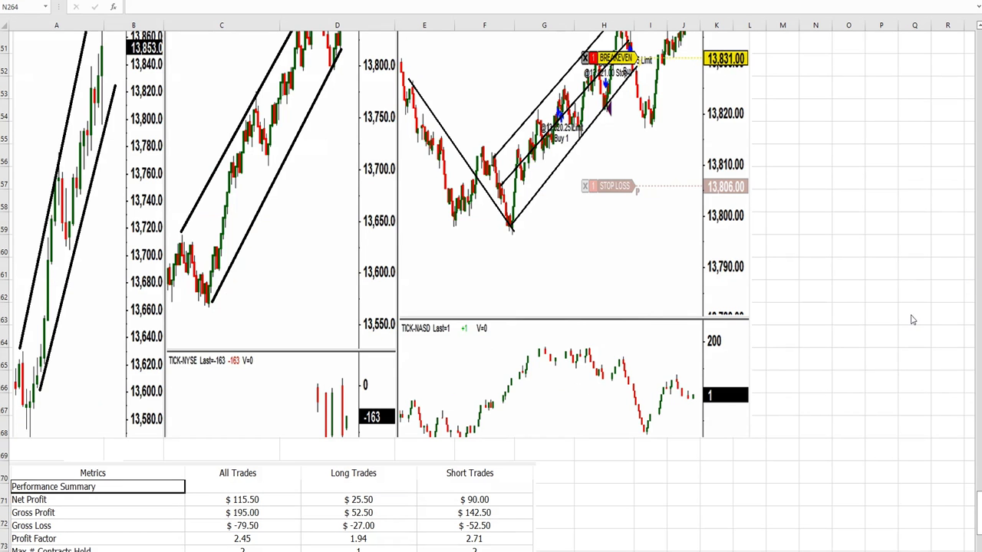
scroll(587, 394, "down", 6)
scroll(588, 394, "up", 2)
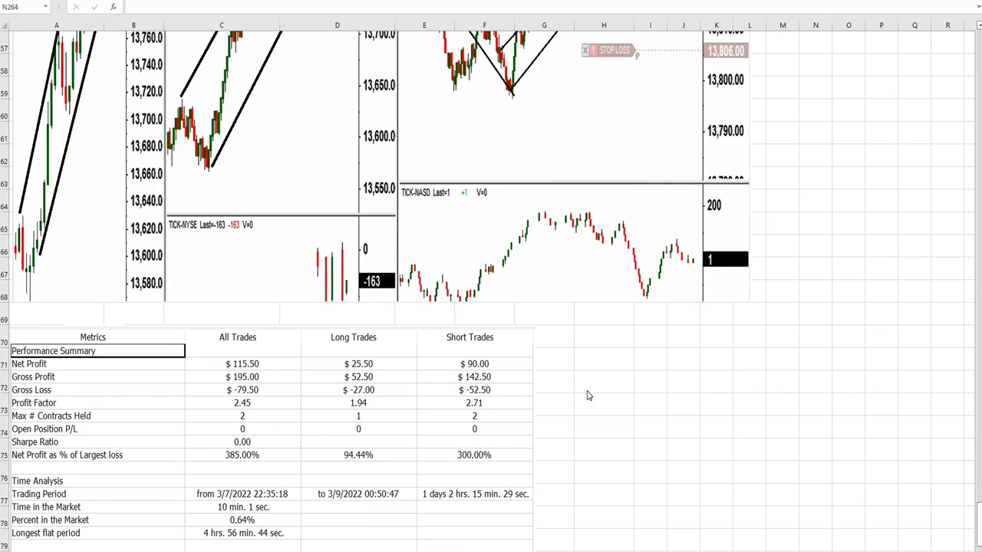
scroll(587, 394, "down", 6)
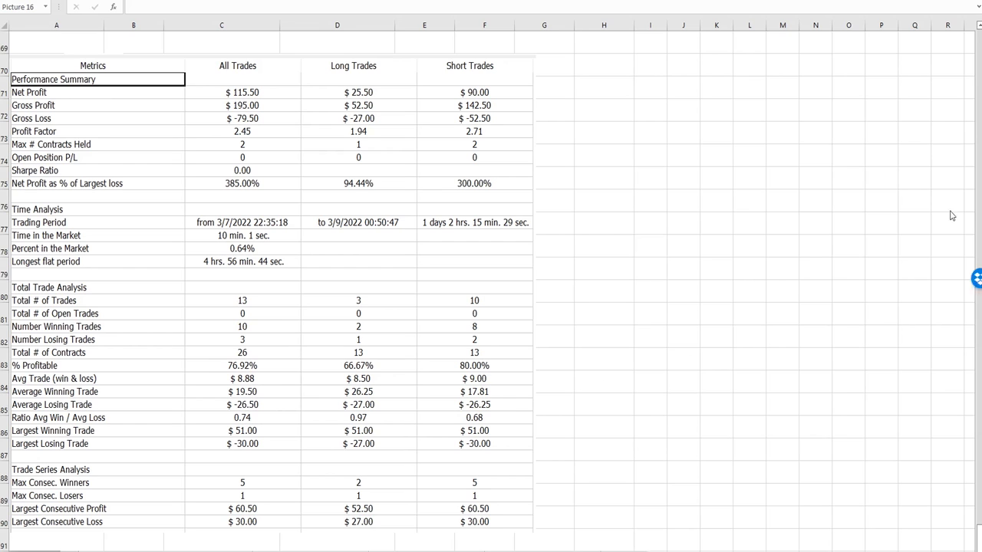
left_click(234, 278)
Scroll below the performance table to review the Monte-Carlo shuffled-trades equity chart picture
scroll(255, 357, "down", 6)
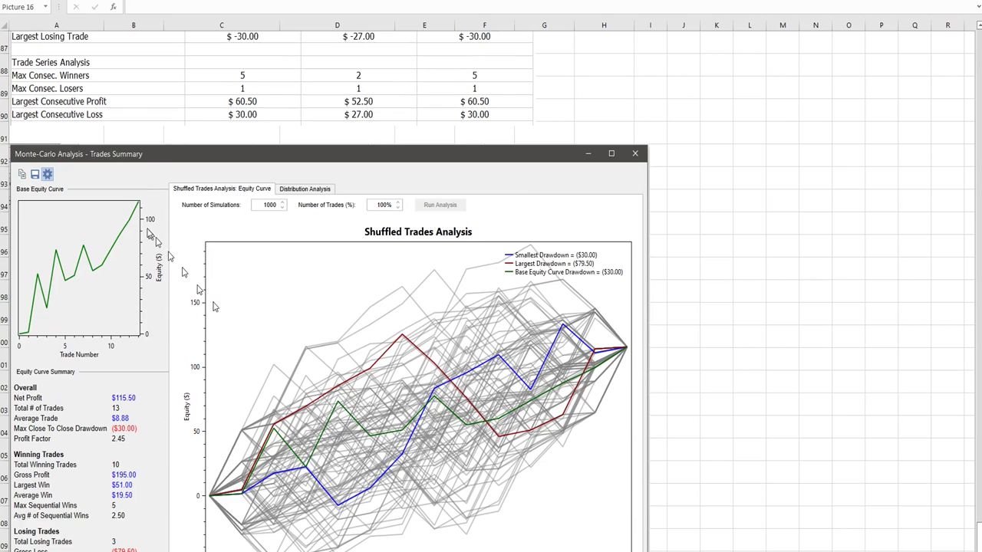
scroll(133, 216, "down", 2)
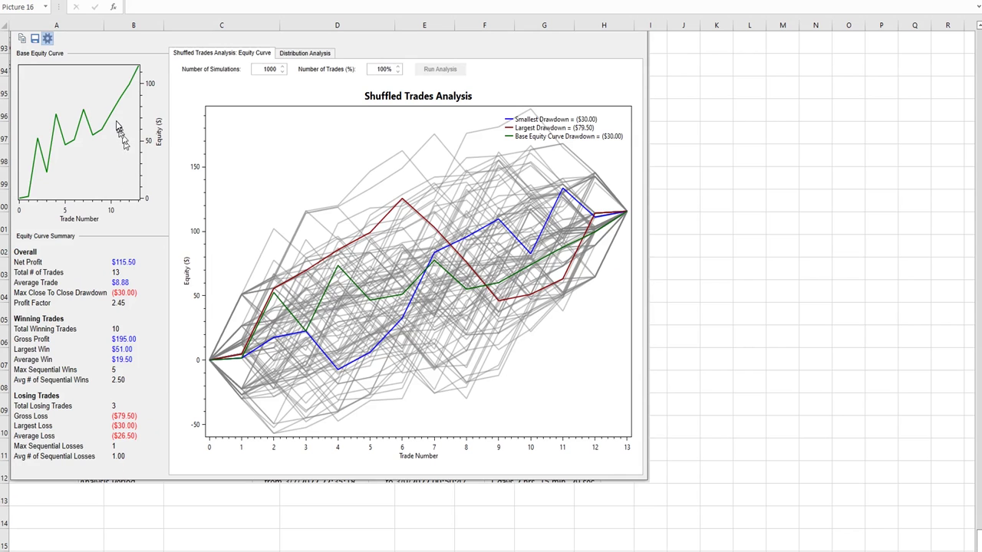
scroll(129, 165, "up", 2)
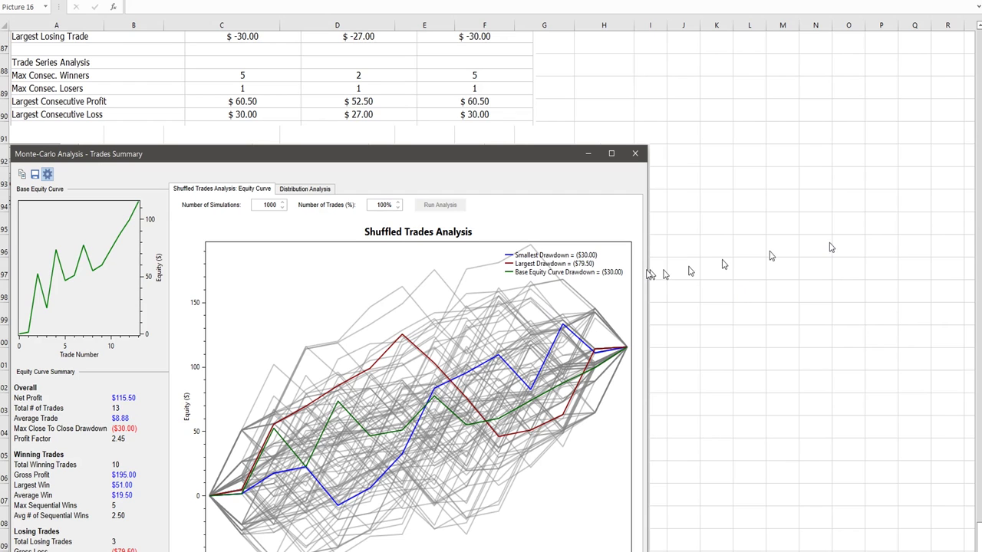
scroll(642, 271, "up", 3)
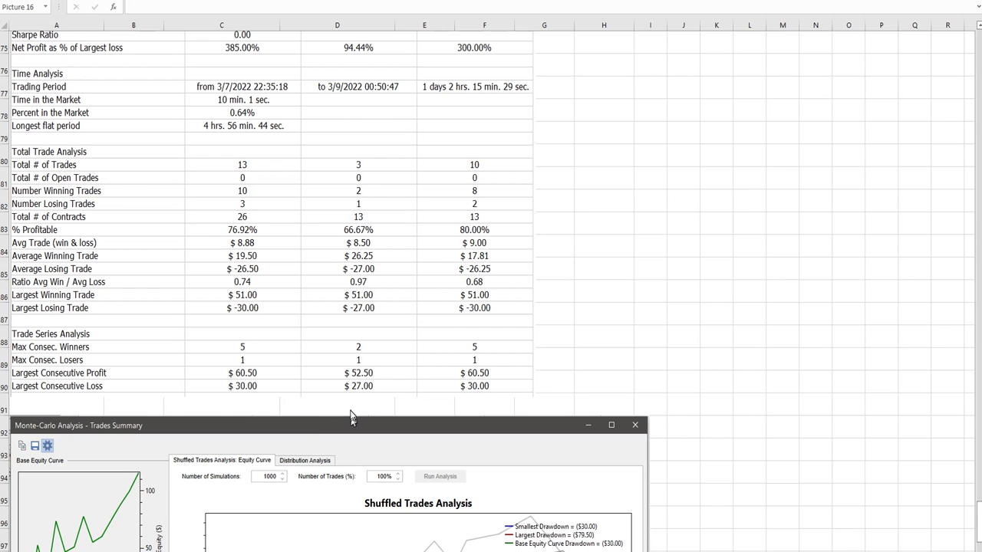
Switch to the 7-Mar-2022 checklist sheet showing eight scored trades and a 94 daily average
scroll(380, 369, "down", 7)
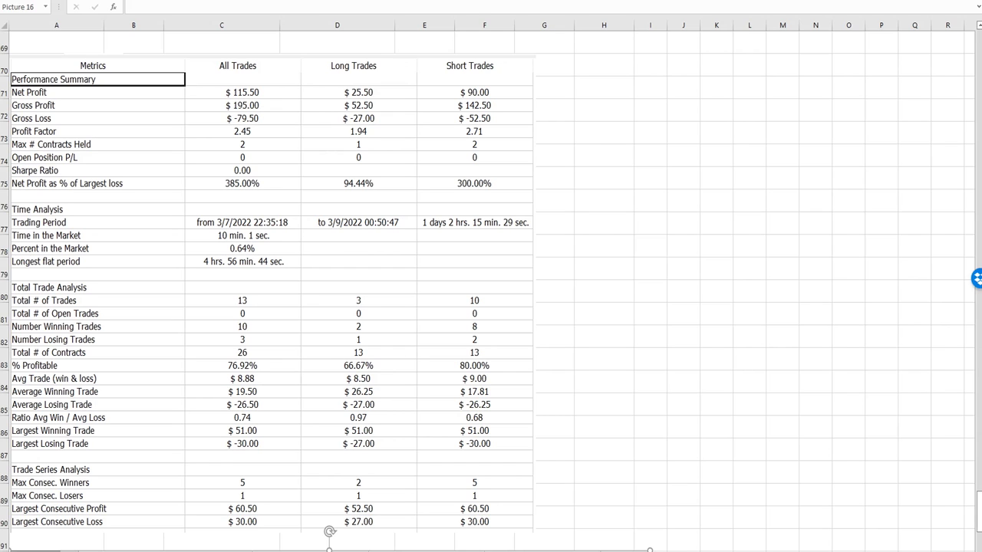
key("Delete")
key("ctrl+Page_Up")
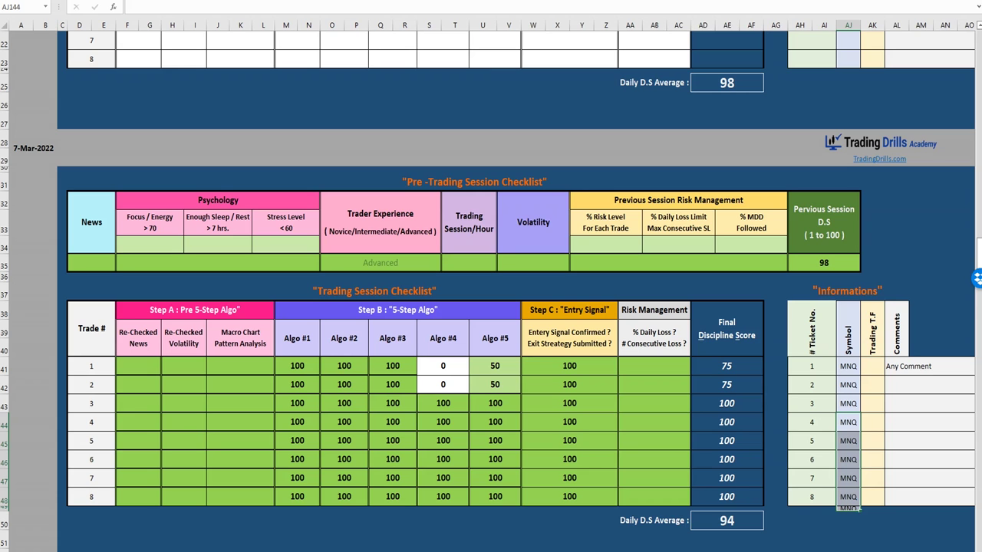